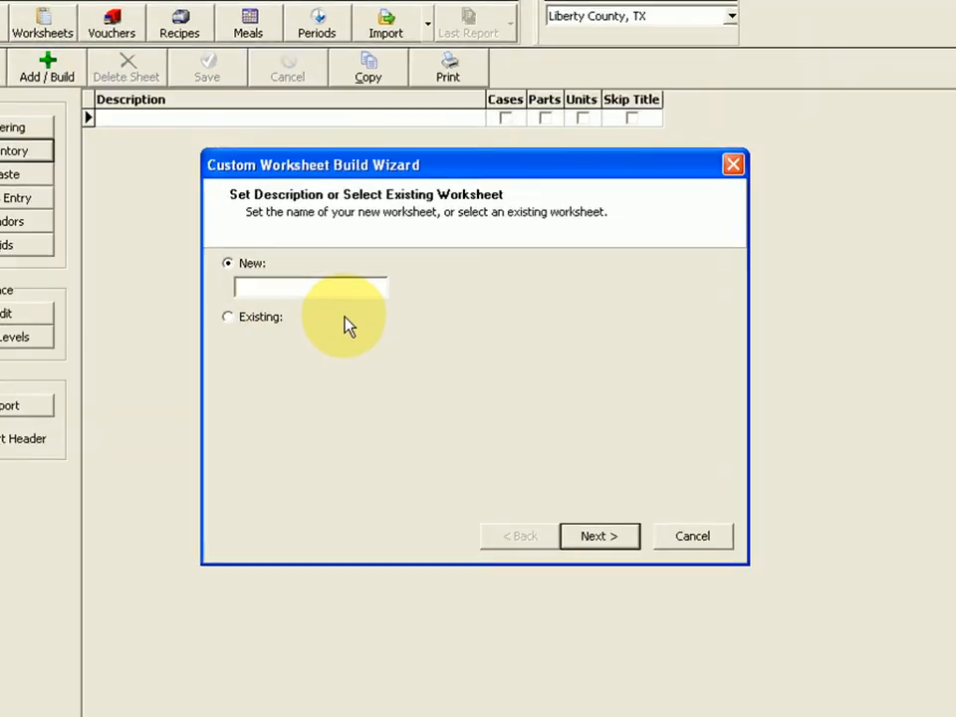
# Name the new custom worksheet "inventory 123456" and choose the blank worksheet option for its included items.
pyautogui.click(274, 289)
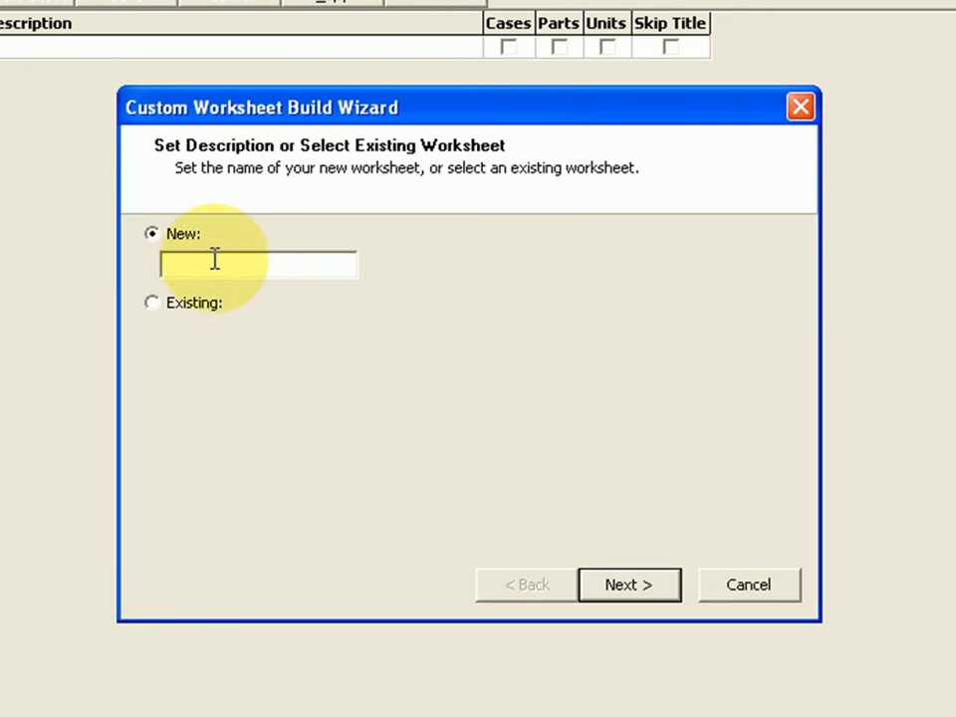
pyautogui.write('inventory 123456')
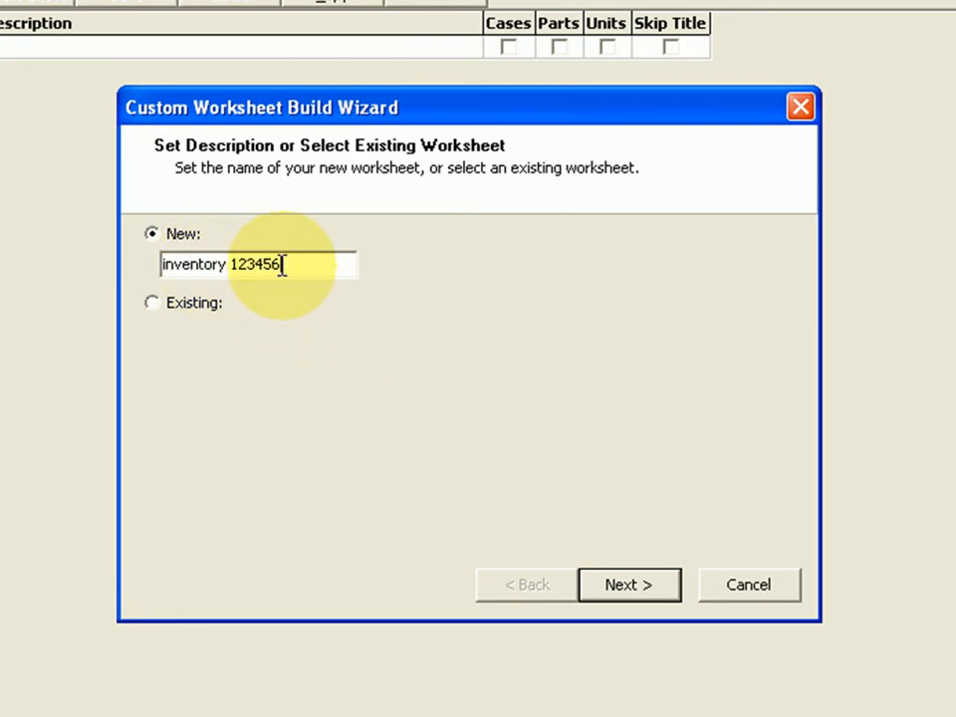
pyautogui.click(619, 584)
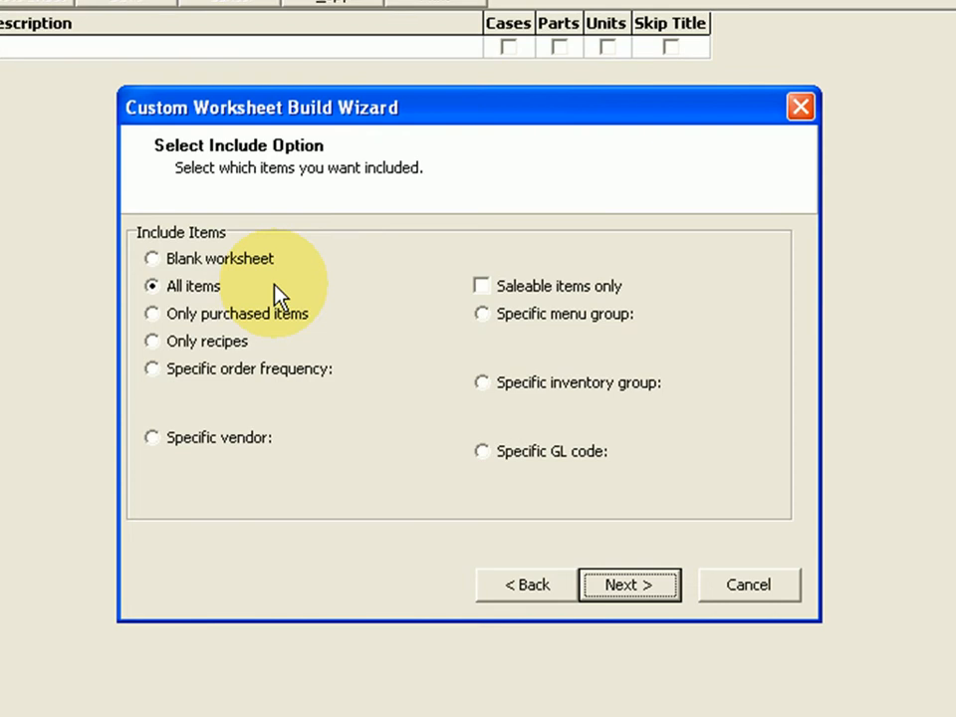
pyautogui.click(150, 259)
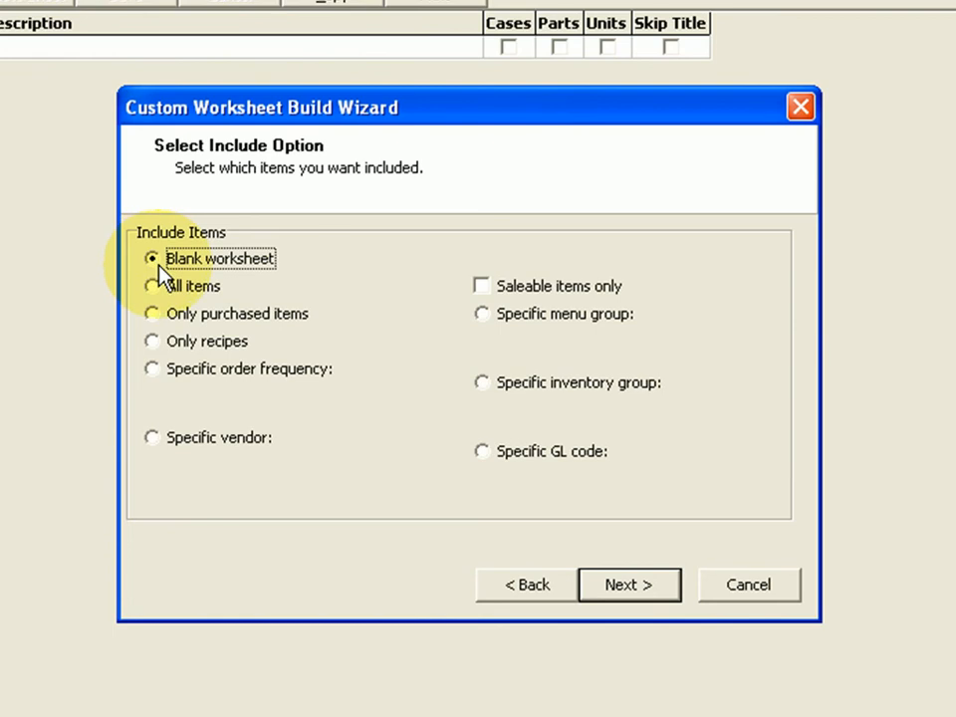
pyautogui.click(637, 590)
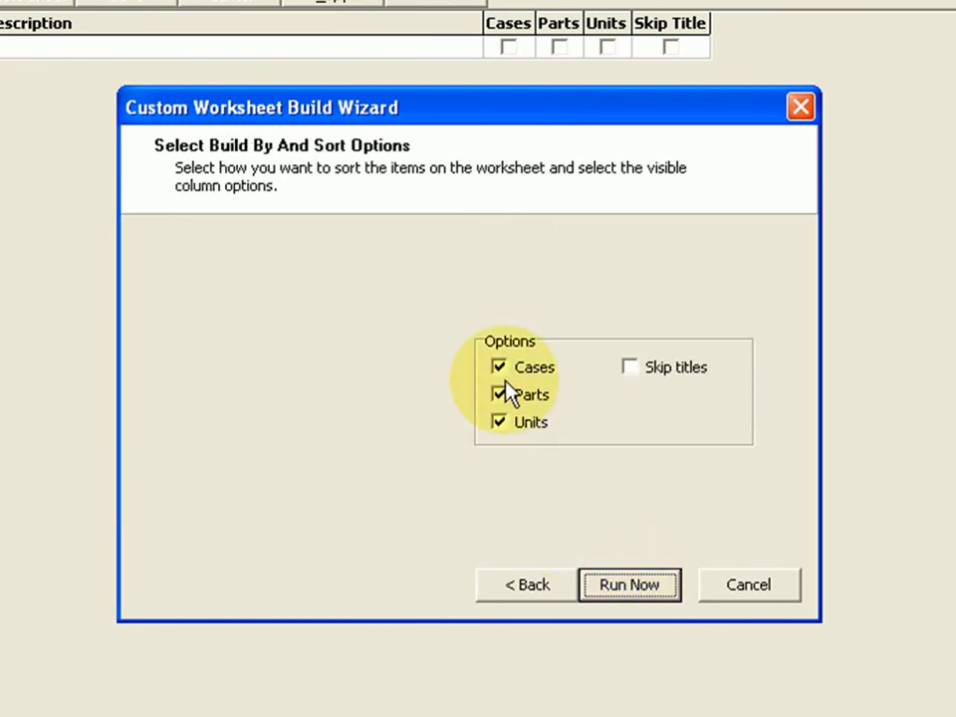
# Turn off the Units column, keep Cases and Parts enabled, and build the worksheet.
pyautogui.click(501, 425)
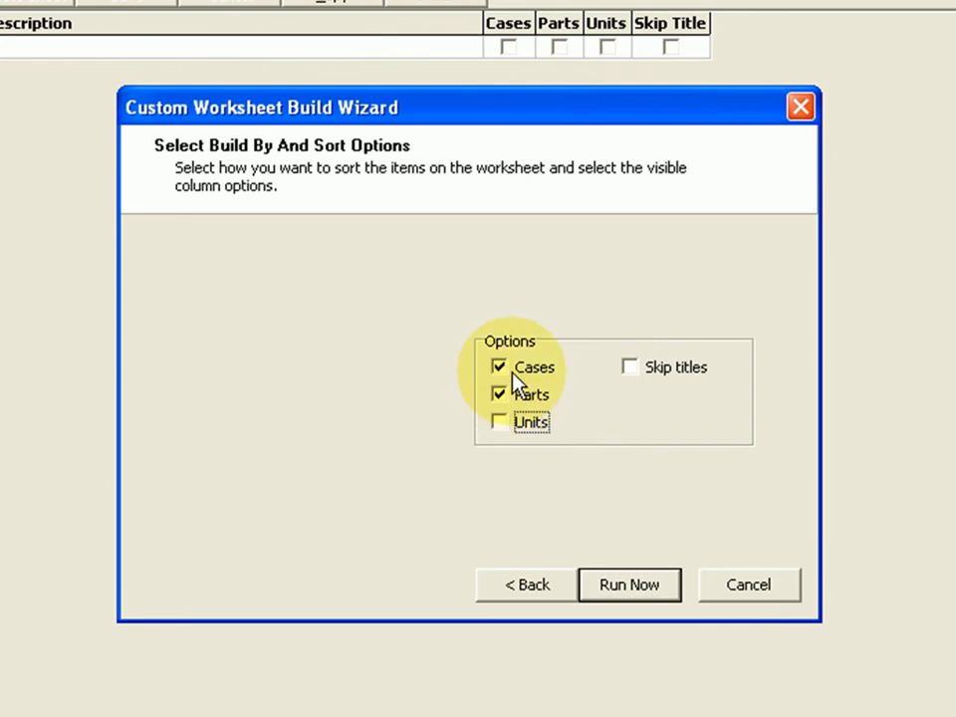
pyautogui.click(505, 399)
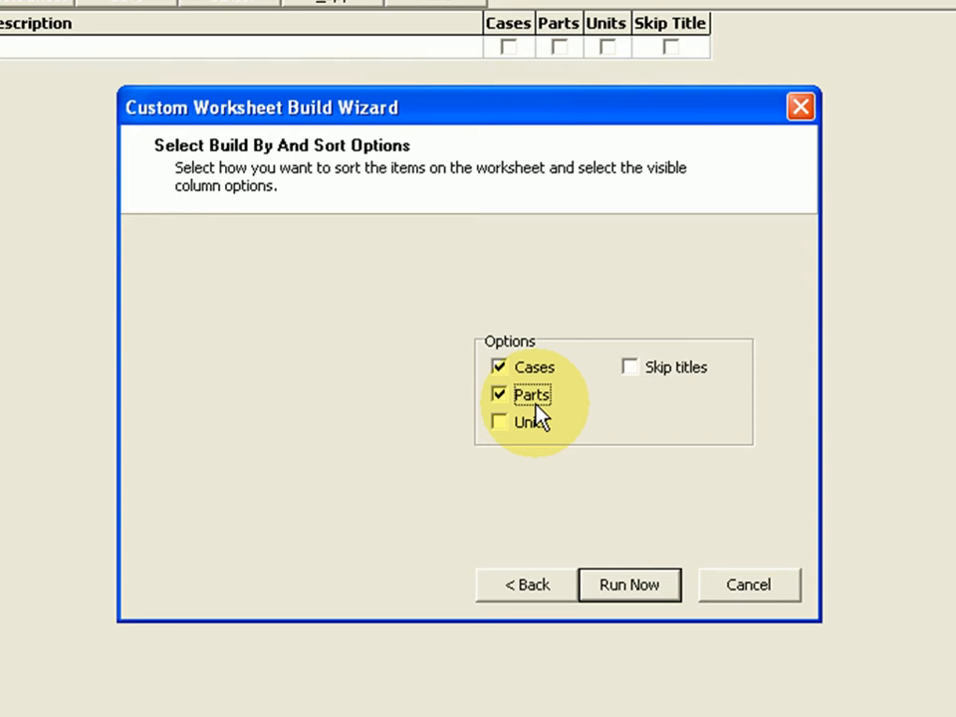
pyautogui.click(625, 586)
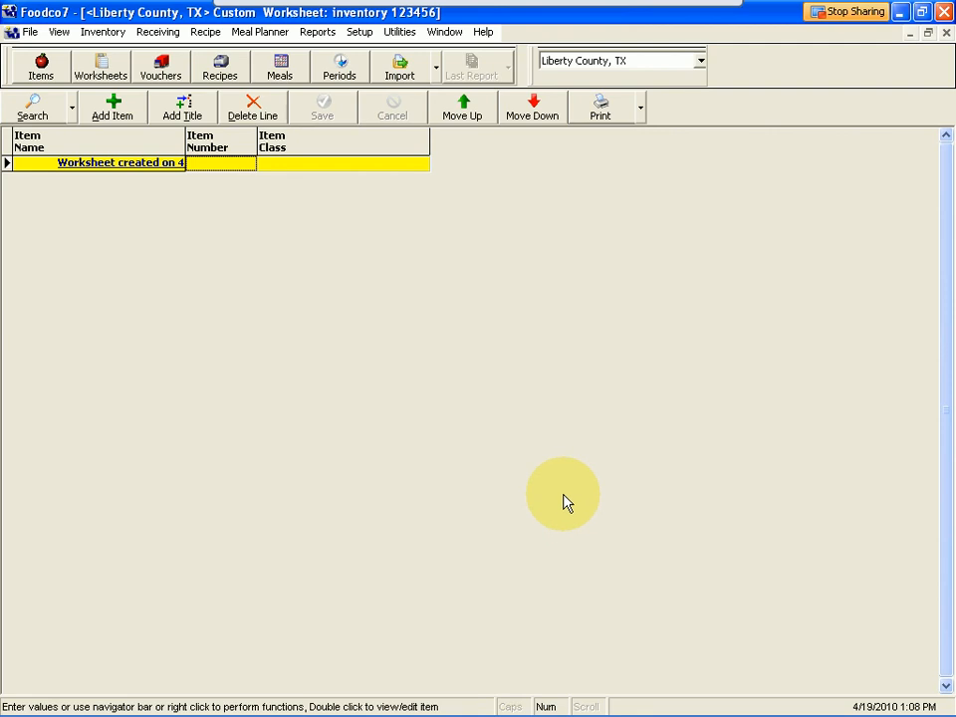
# Add a title line named "storeroom" to the worksheet.
pyautogui.click(189, 116)
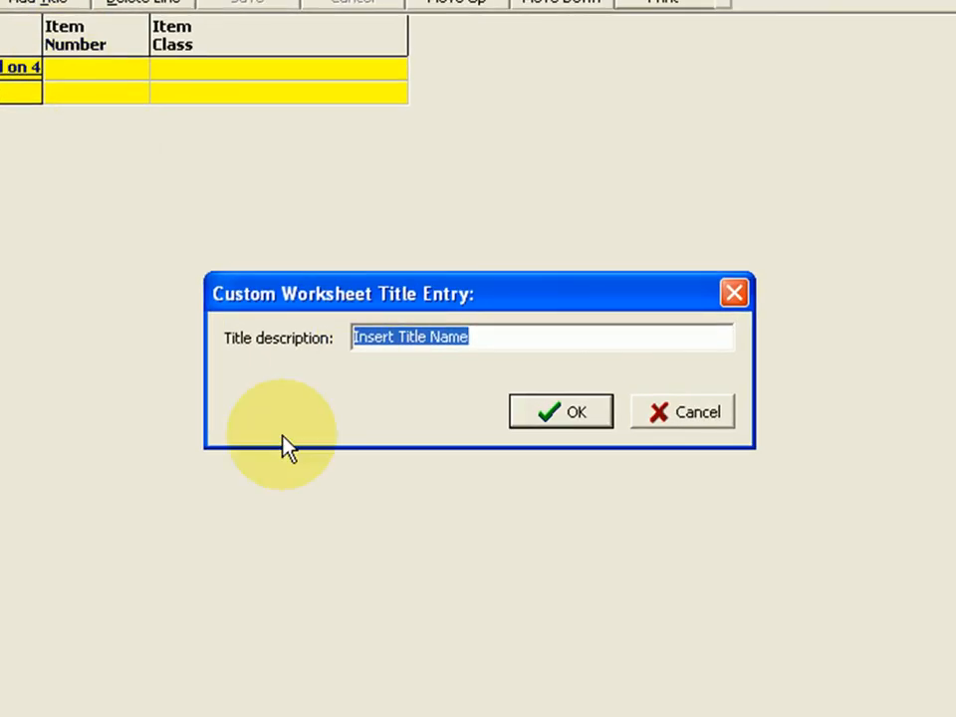
pyautogui.write('storeroom')
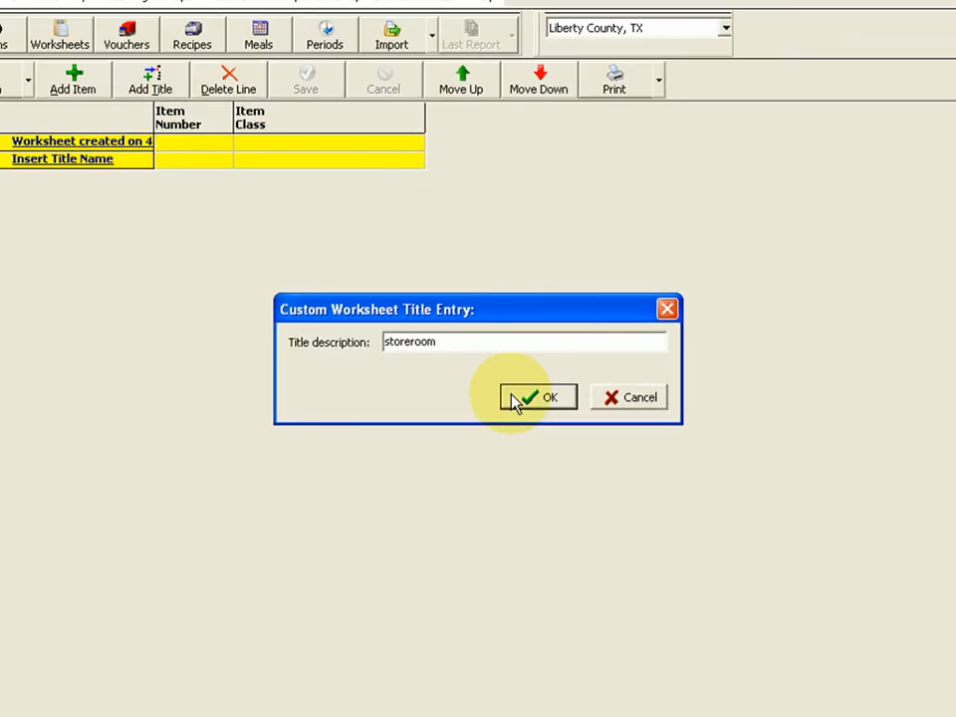
pyautogui.click(515, 398)
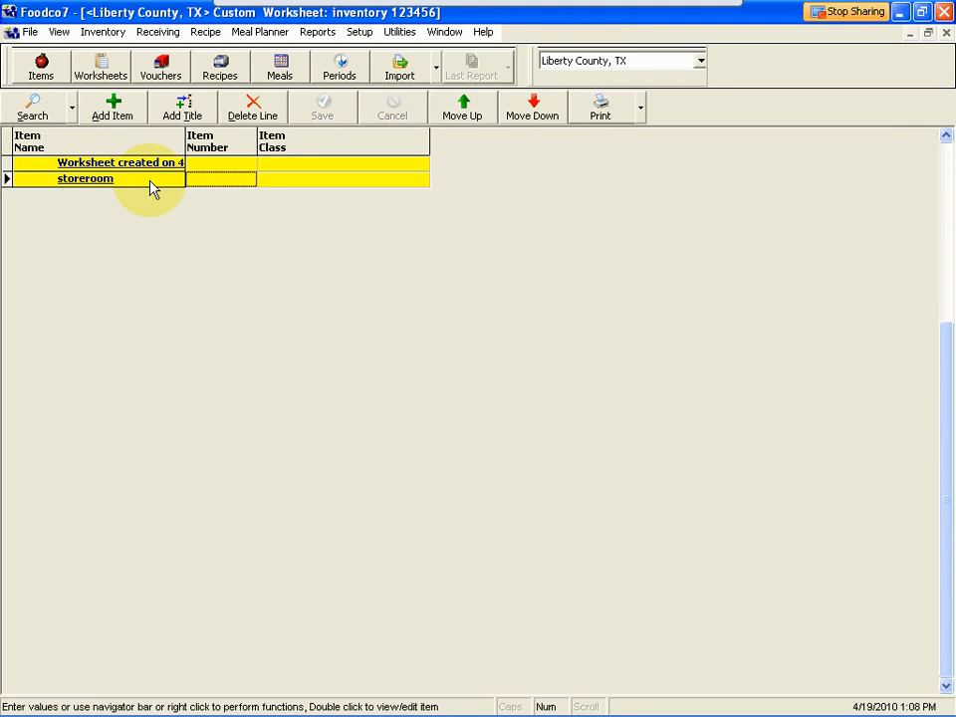
# Add Flour (all purpose) and Biscuit Mix under the storeroom title, searching purchased items with inactive ones included.
pyautogui.click(120, 117)
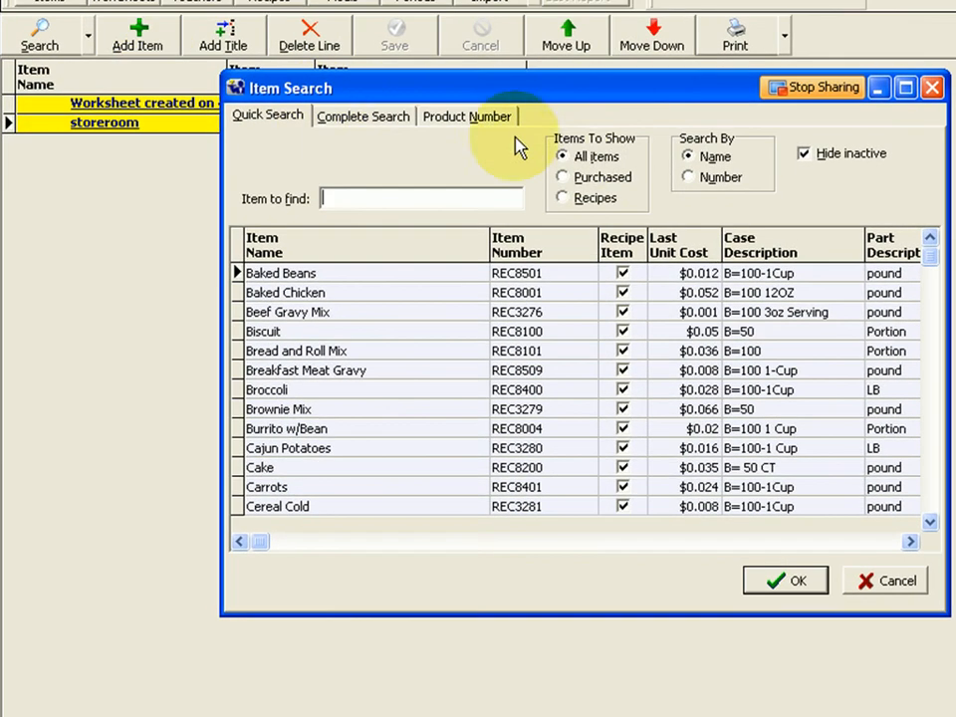
pyautogui.click(564, 179)
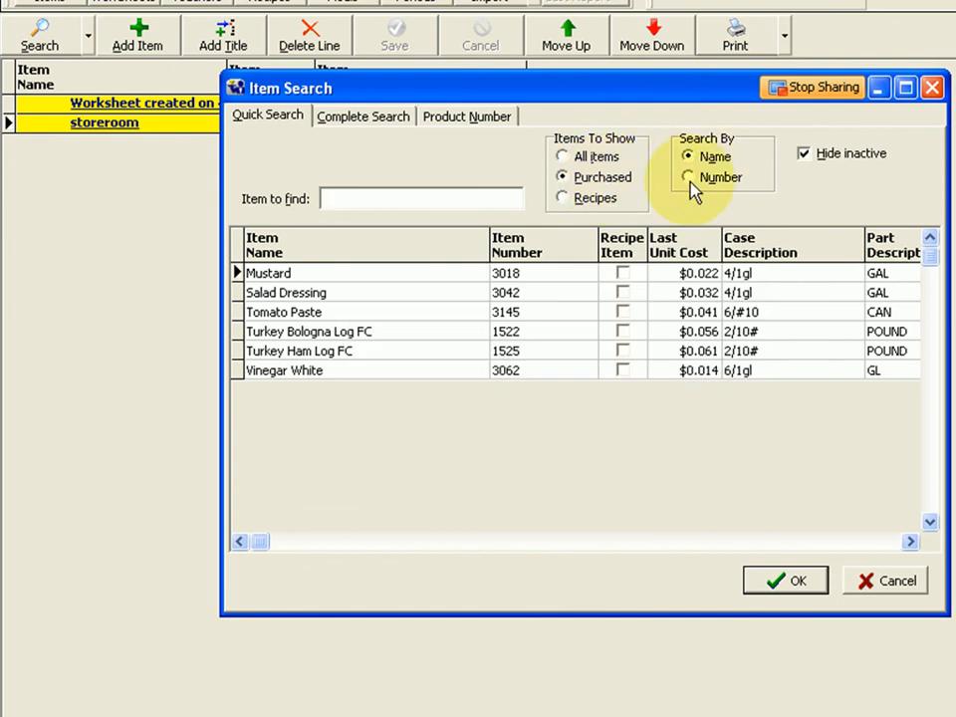
pyautogui.click(804, 156)
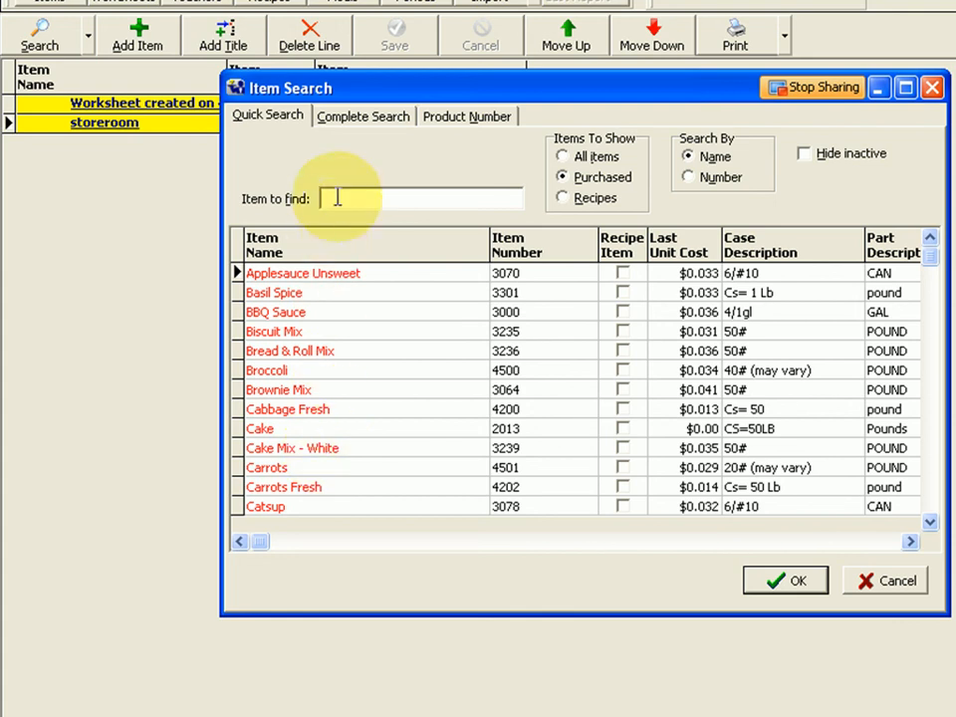
pyautogui.write('FLOU')
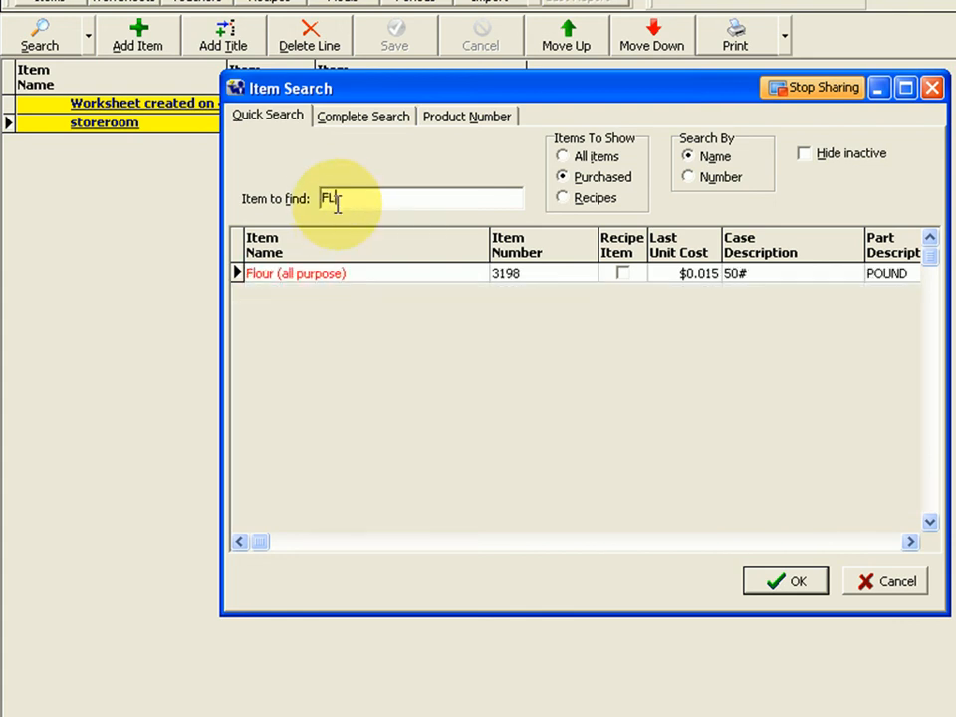
pyautogui.doubleClick(278, 285)
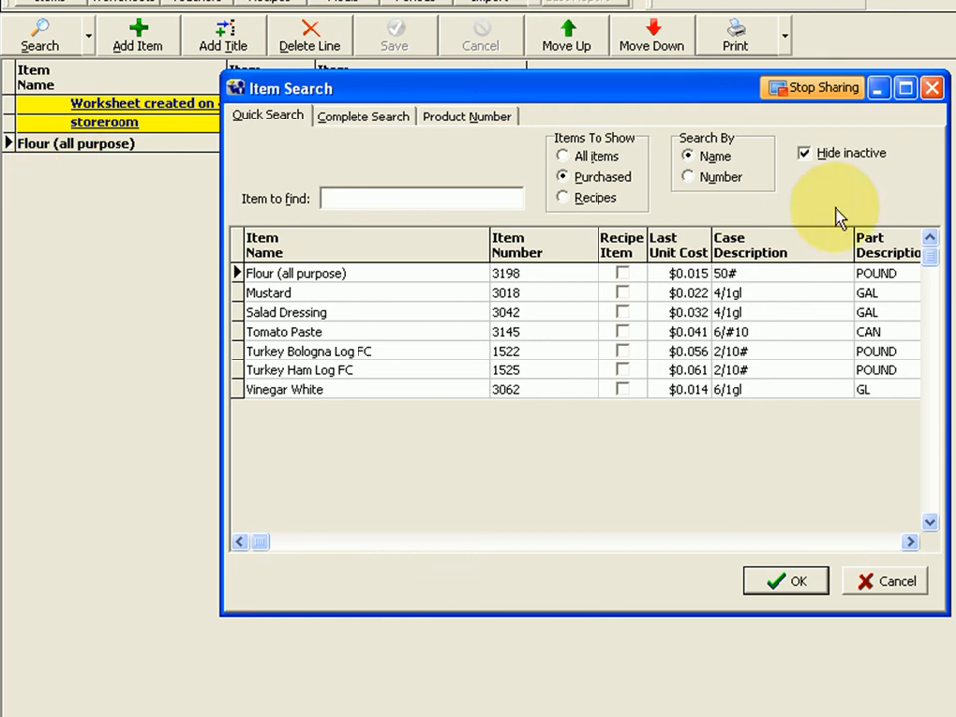
pyautogui.click(806, 156)
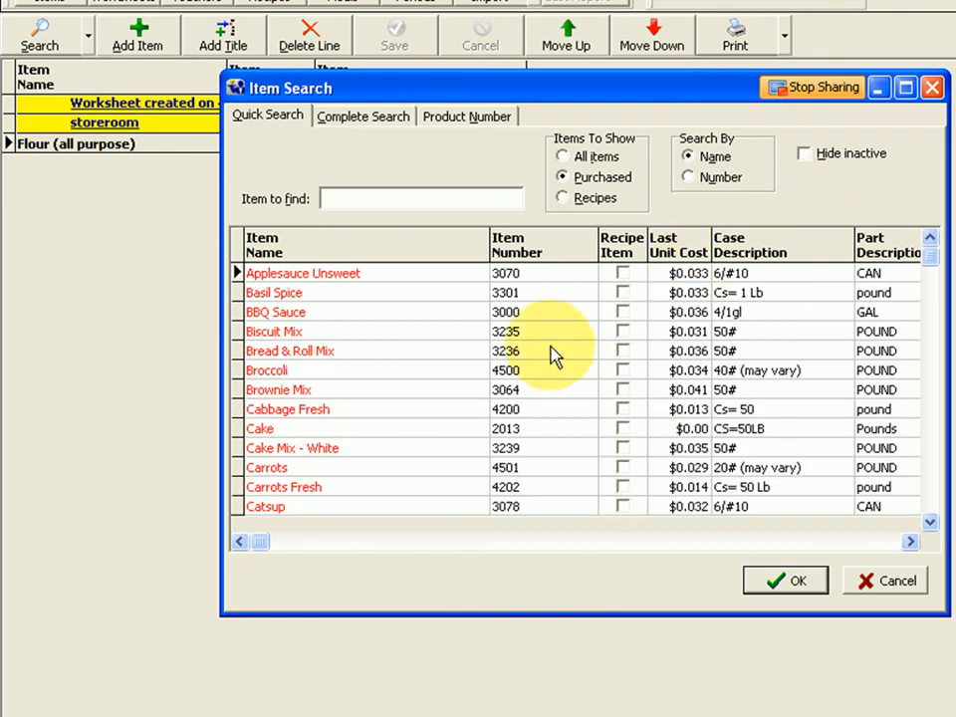
pyautogui.click(397, 338)
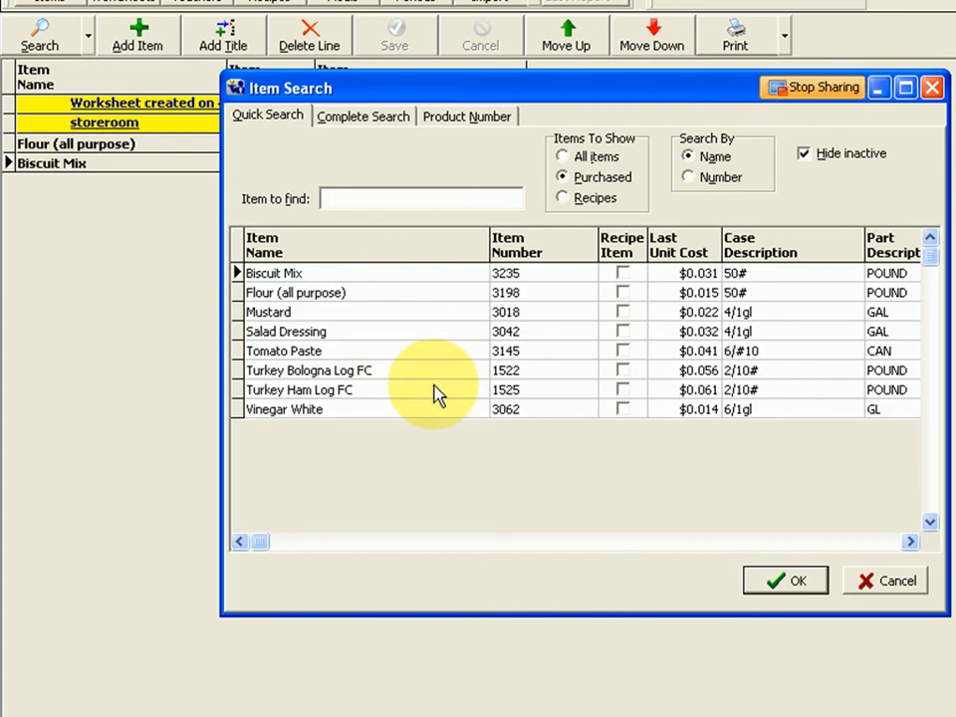
# Run a complete search for "TOM", add Tomato Puree to the worksheet, and close the item search.
pyautogui.click(347, 122)
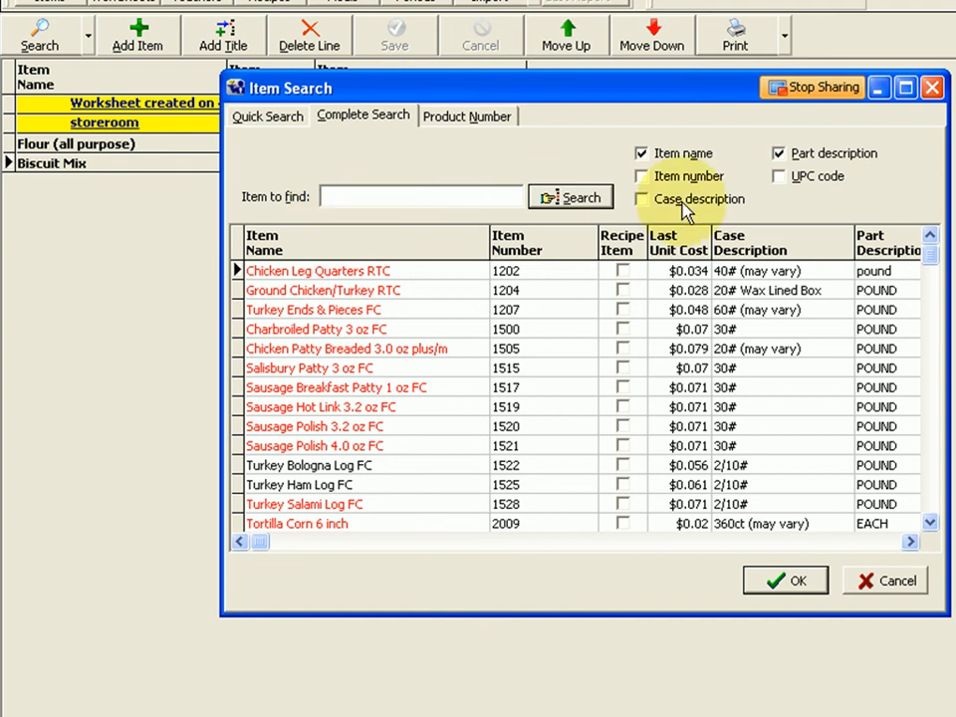
pyautogui.write('TOM')
pyautogui.click(565, 200)
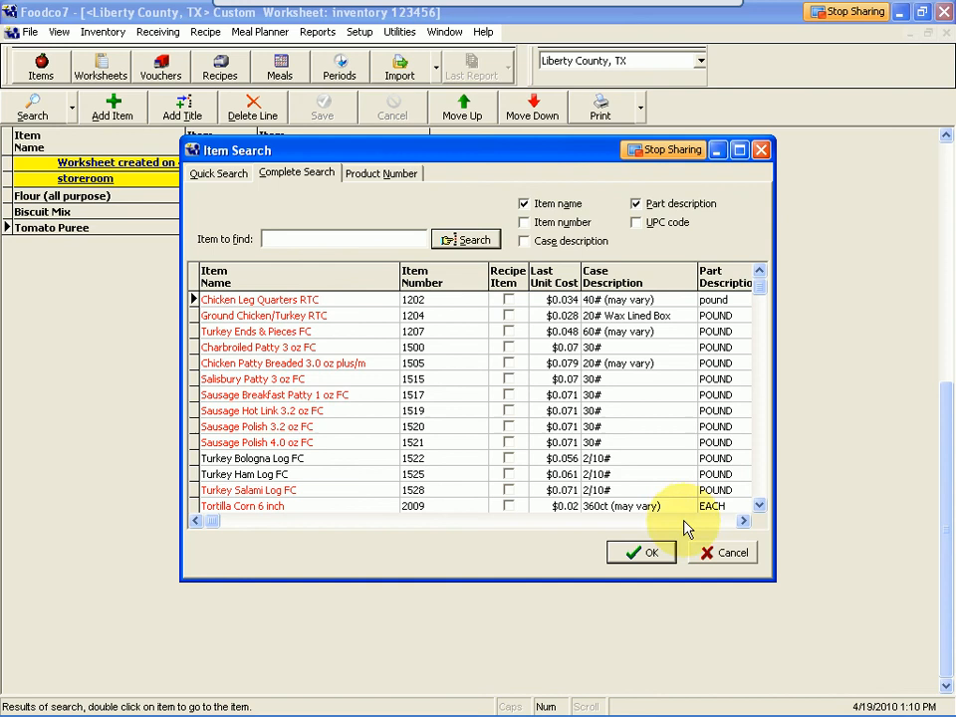
pyautogui.click(733, 555)
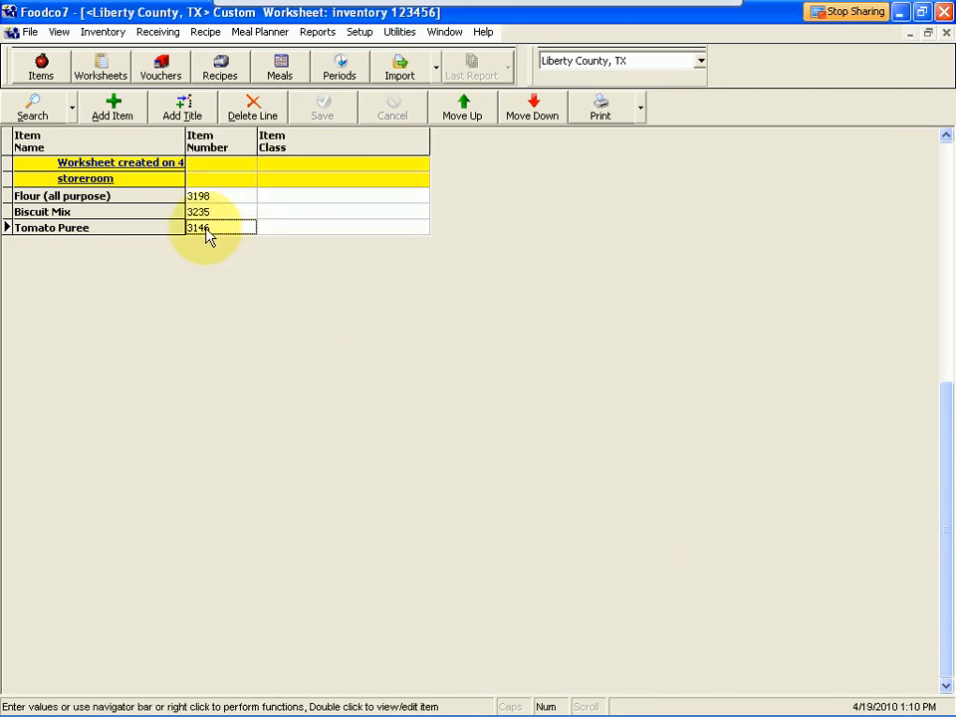
# Reorder the Flour (all purpose) line so it sits between Biscuit Mix and Tomato Puree.
pyautogui.click(209, 200)
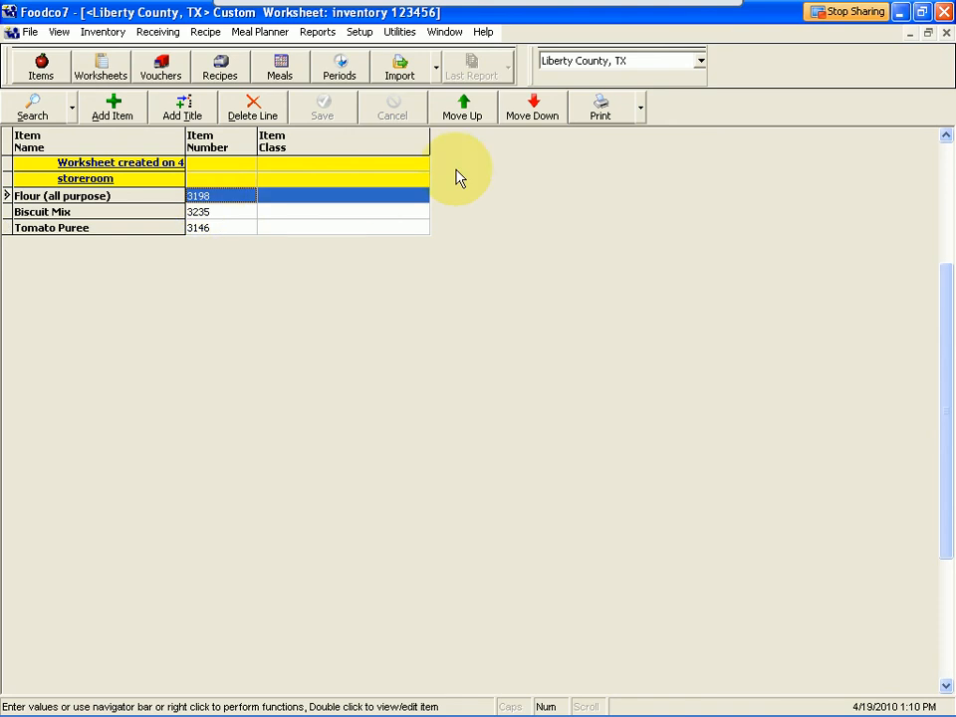
pyautogui.click(543, 116)
pyautogui.click(542, 117)
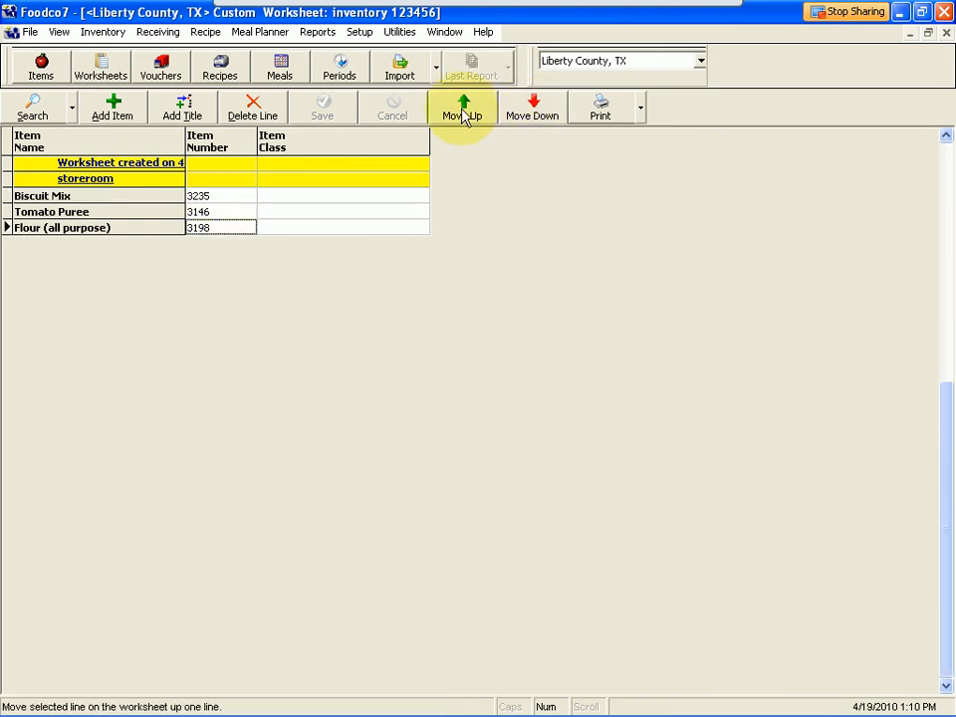
pyautogui.click(462, 116)
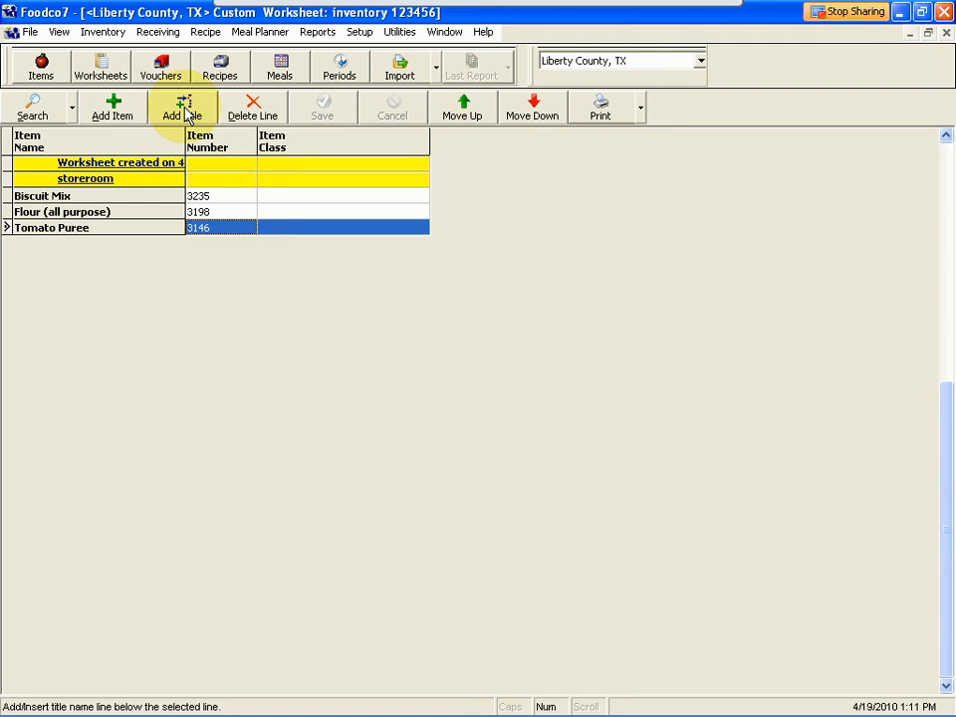
# Insert a page break below Biscuit Mix and reposition it after Tomato Puree at the end of the worksheet.
pyautogui.click(153, 215)
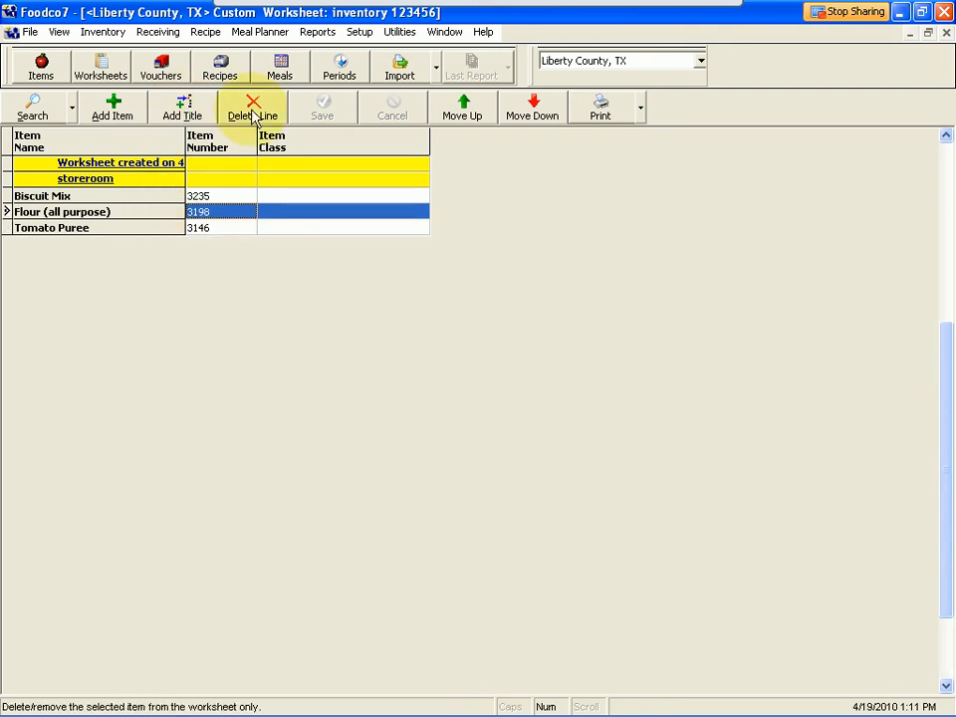
pyautogui.rightClick(220, 197)
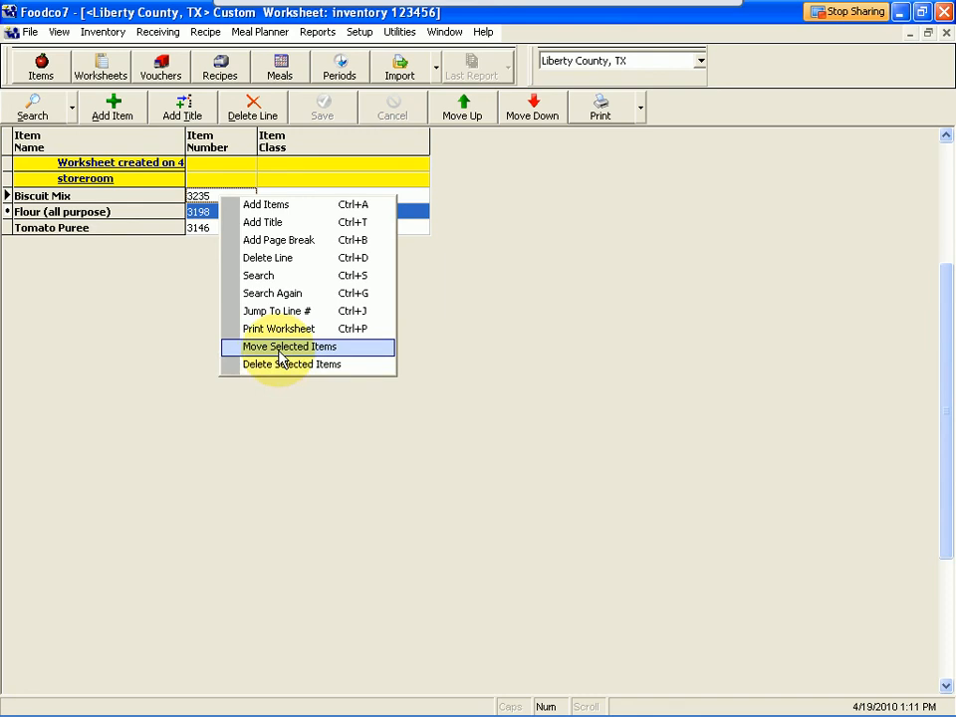
pyautogui.click(281, 241)
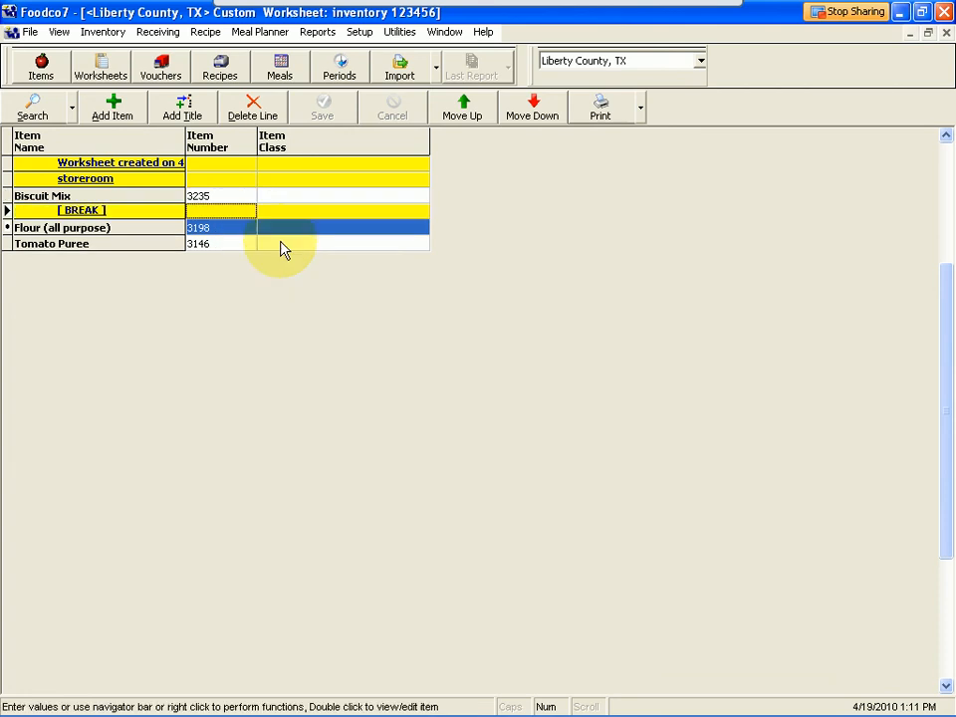
pyautogui.click(467, 113)
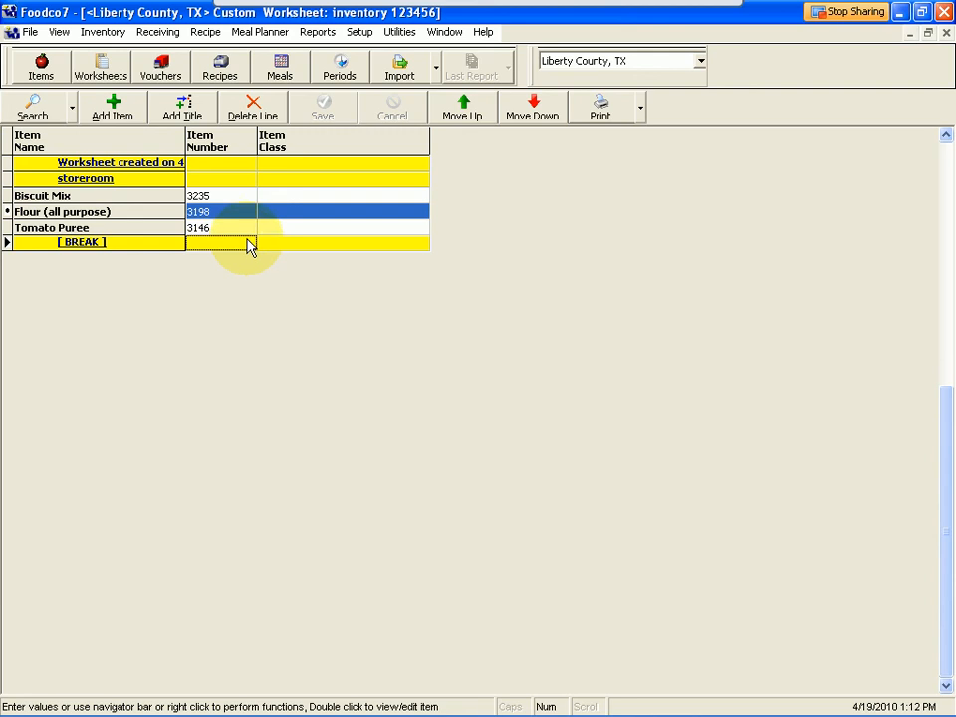
# Close the inventory 123456 worksheet, preview its printed entry sheet, and return to the worksheet list.
pyautogui.click(945, 33)
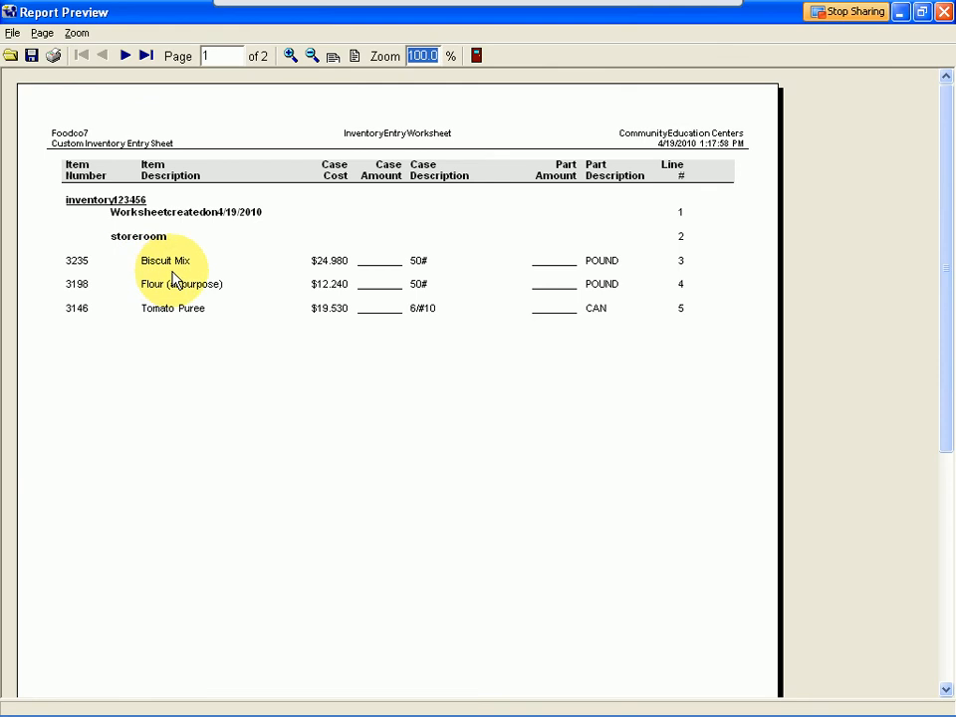
pyautogui.click(476, 58)
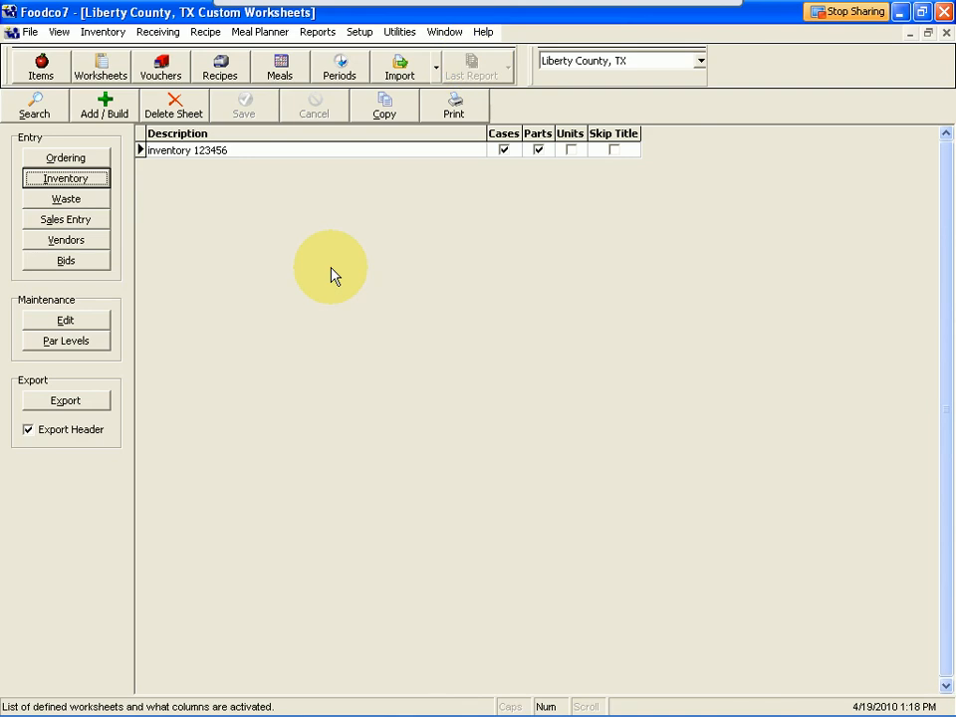